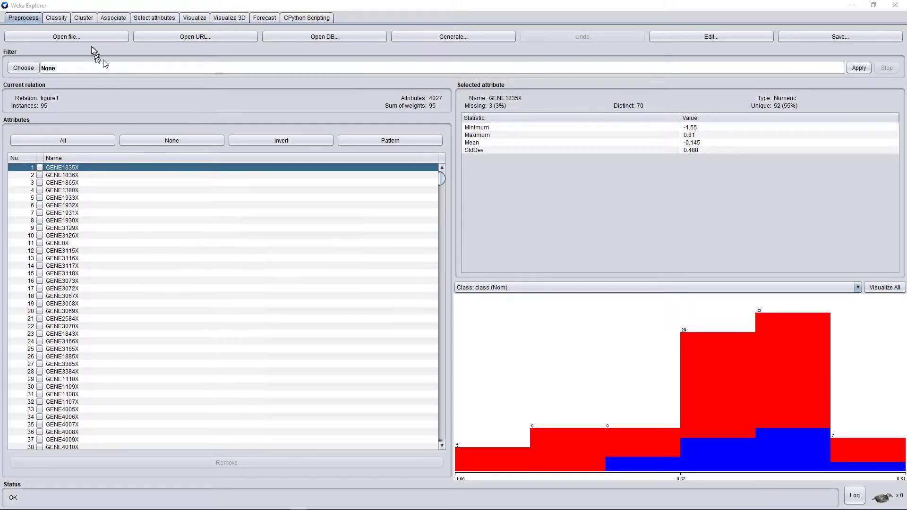
Classify the gene data with NaiveBayes under 10-fold cross-validation, scoring 79/95 (about 83%).
click(57, 18)
click(25, 46)
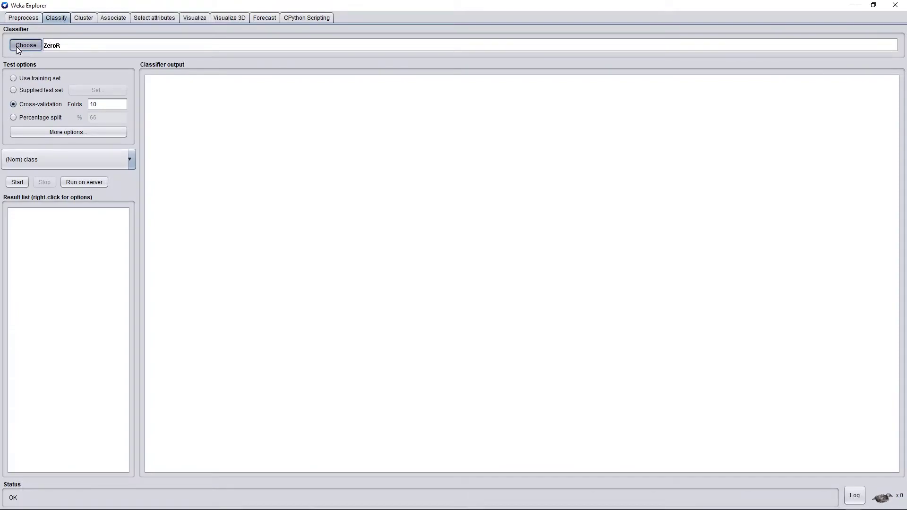
click(30, 66)
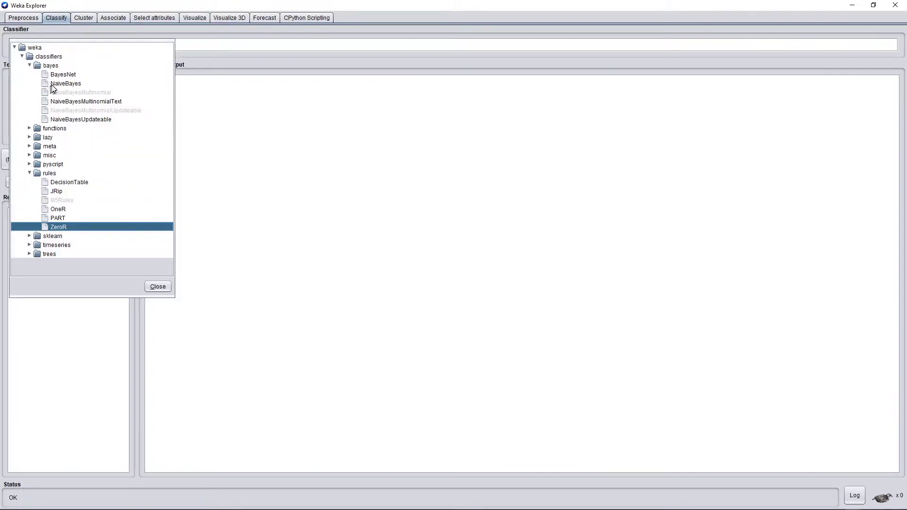
click(52, 83)
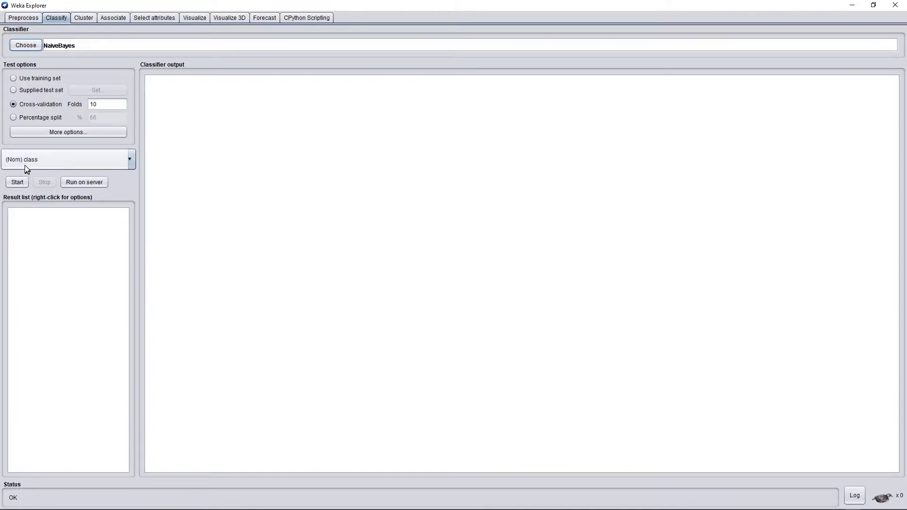
click(17, 183)
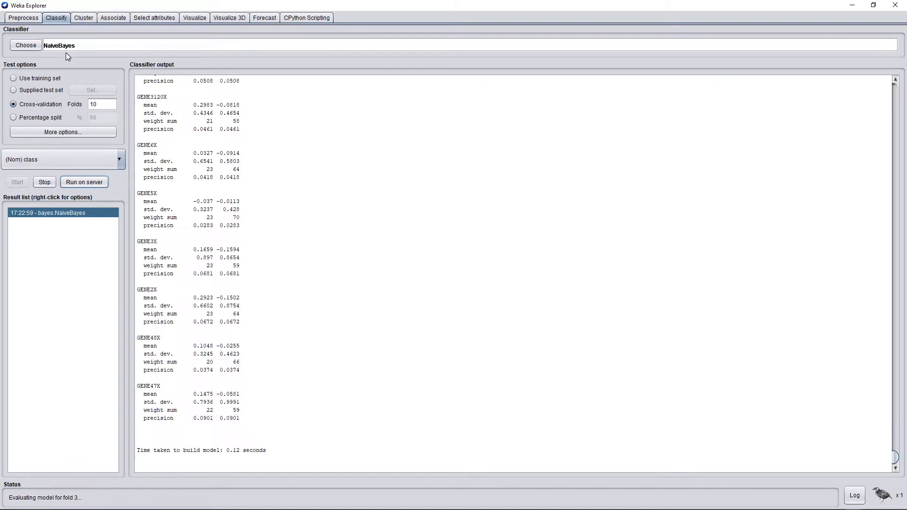
click(28, 47)
click(35, 137)
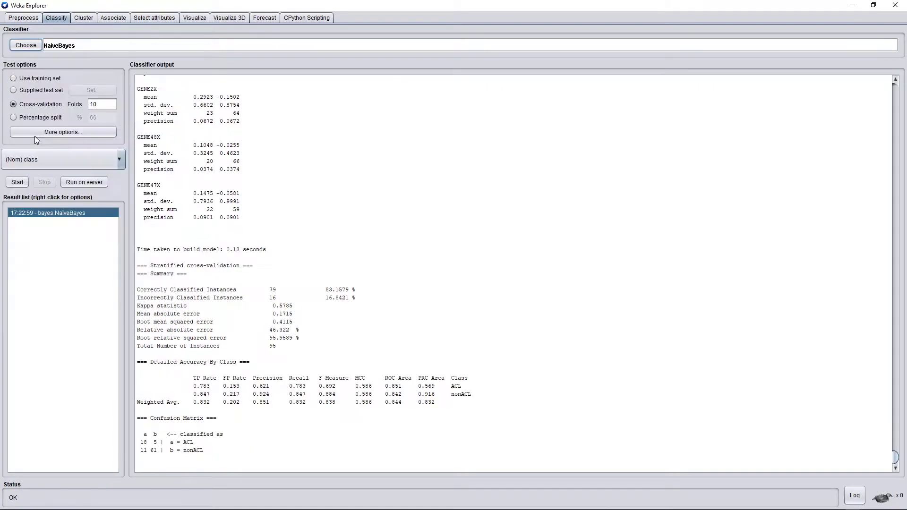
Cross-validate IBk with KNN set to 5 on the gene data, again 79/95 correct.
click(26, 45)
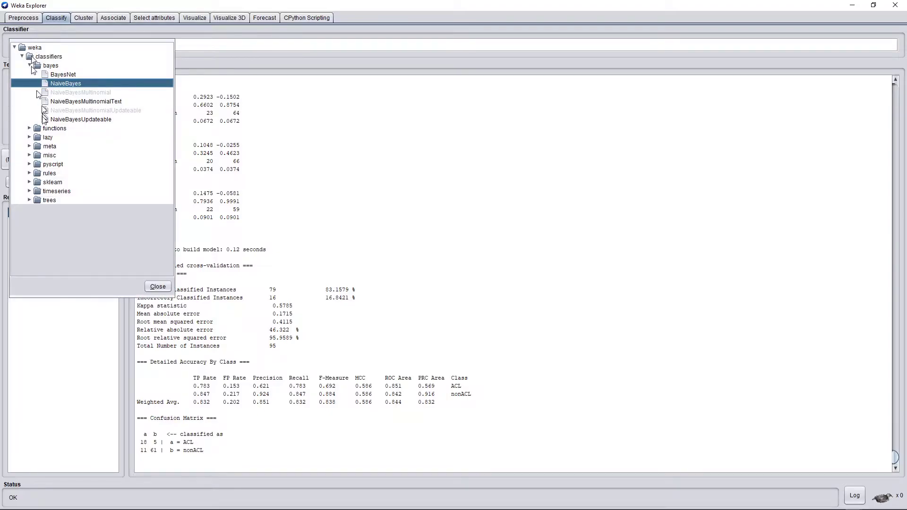
click(29, 137)
click(53, 146)
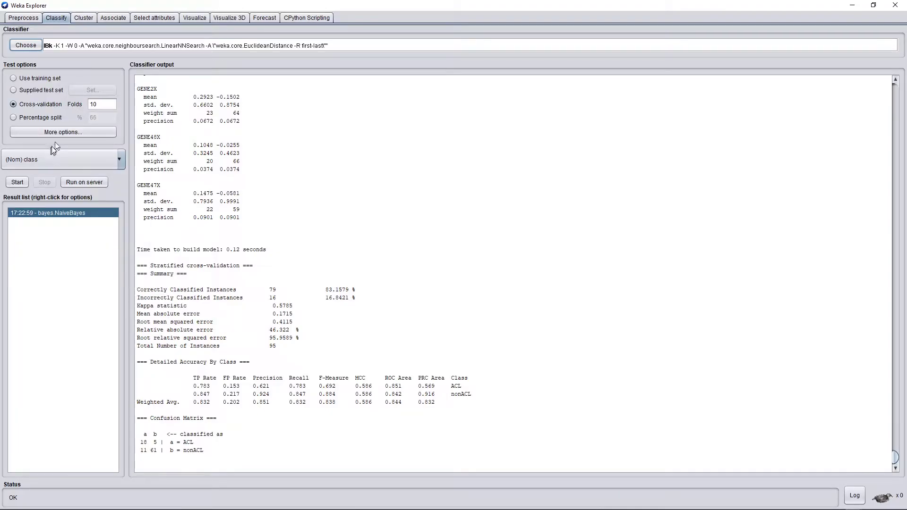
click(115, 47)
drag(447, 205, 429, 205)
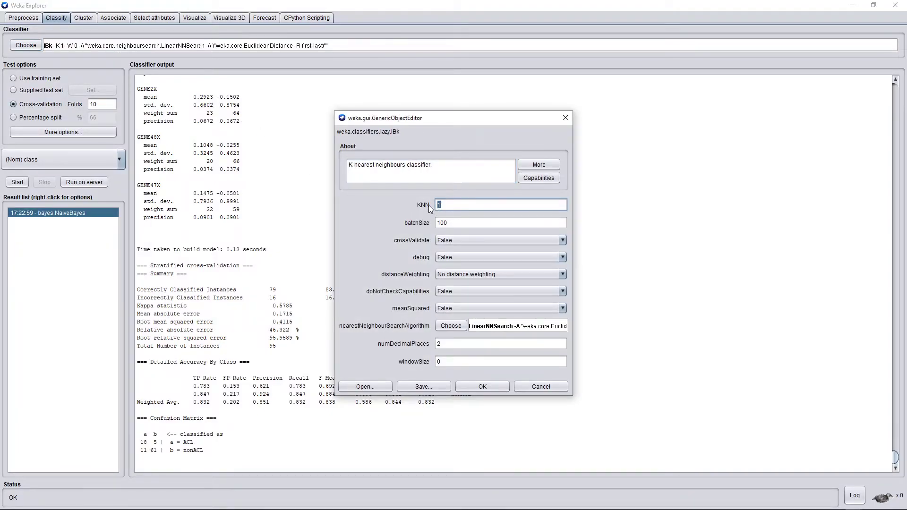
click(492, 388)
click(23, 184)
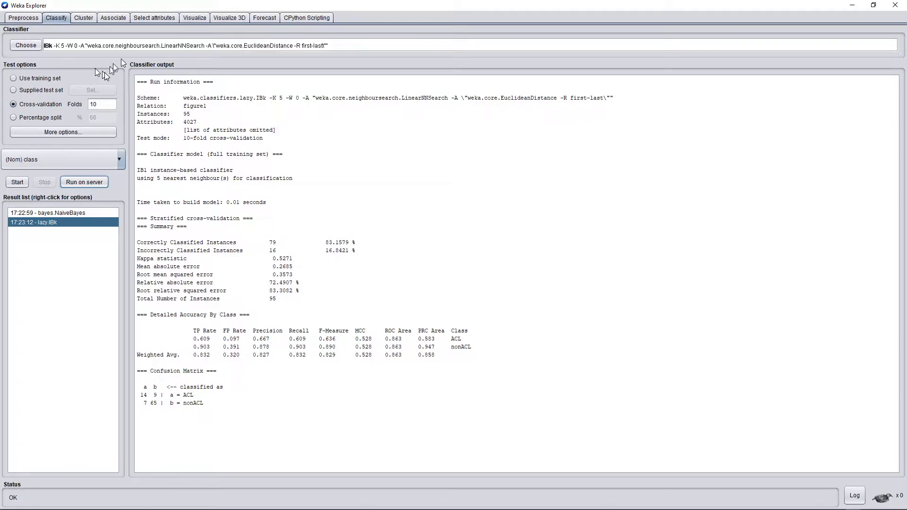
Choose GainRatioAttributeEval with a Ranker search whose numToSelect is 20.
click(162, 24)
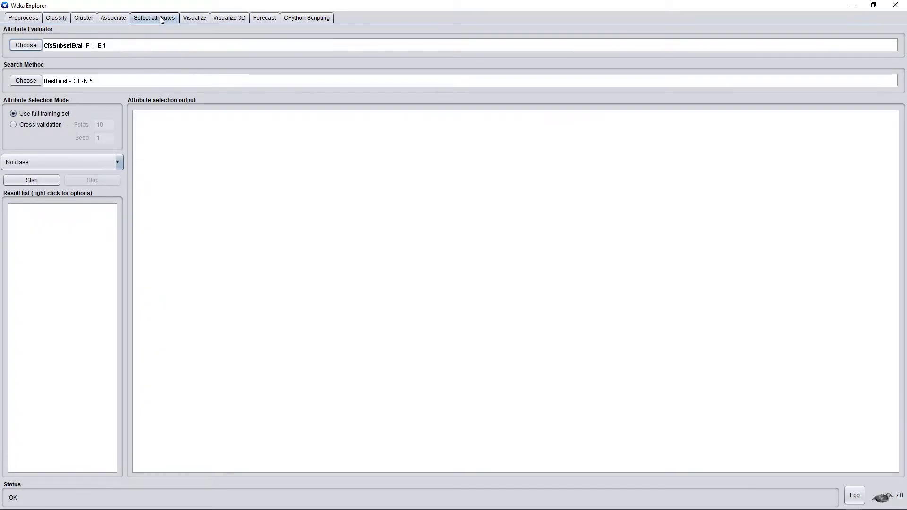
click(30, 46)
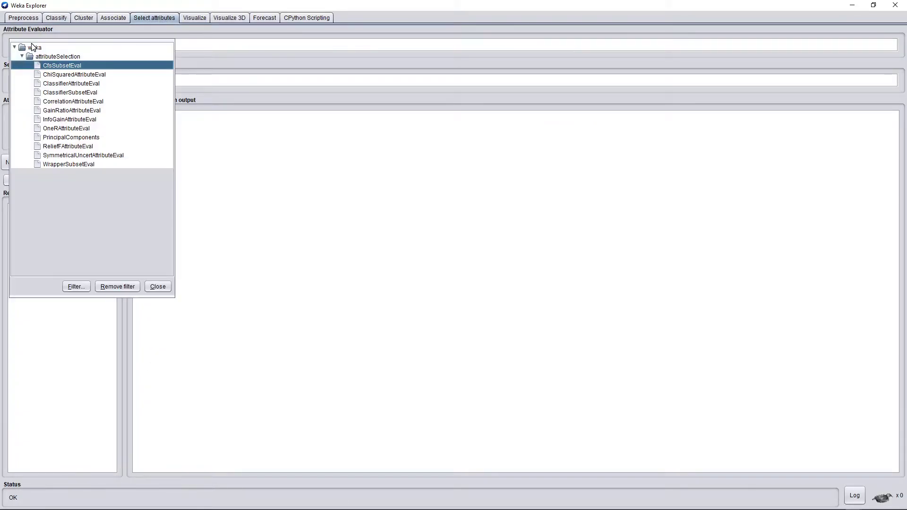
click(74, 111)
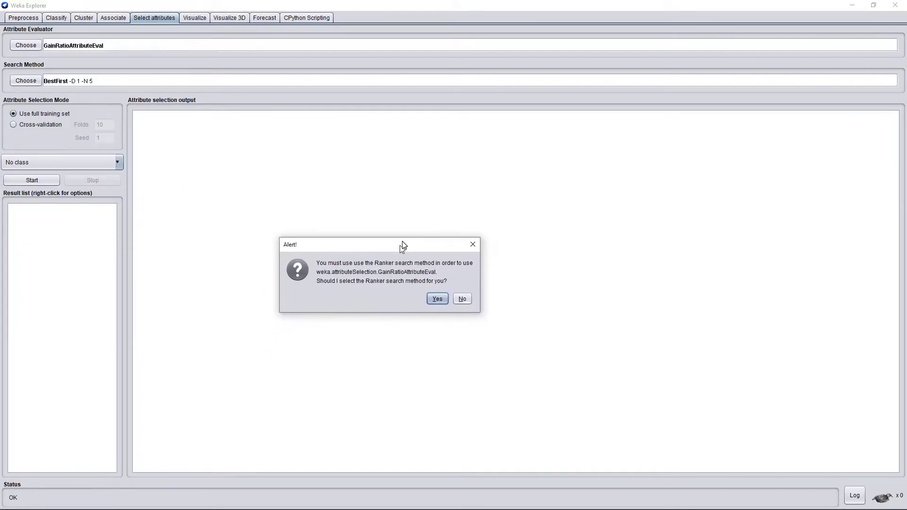
click(430, 300)
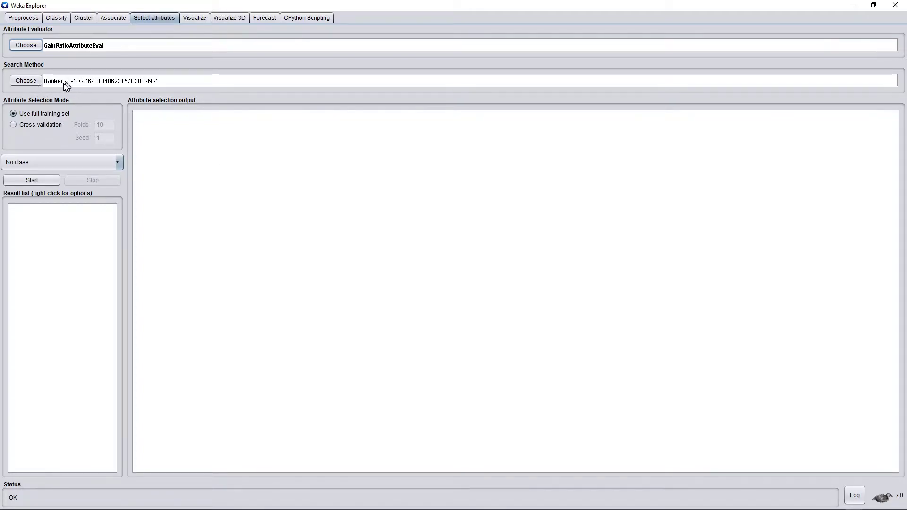
click(103, 85)
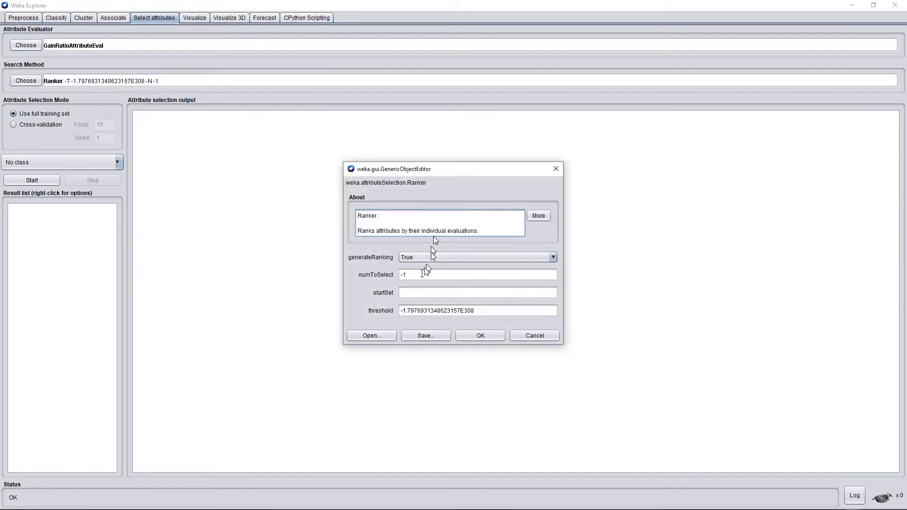
click(416, 278)
text(20)
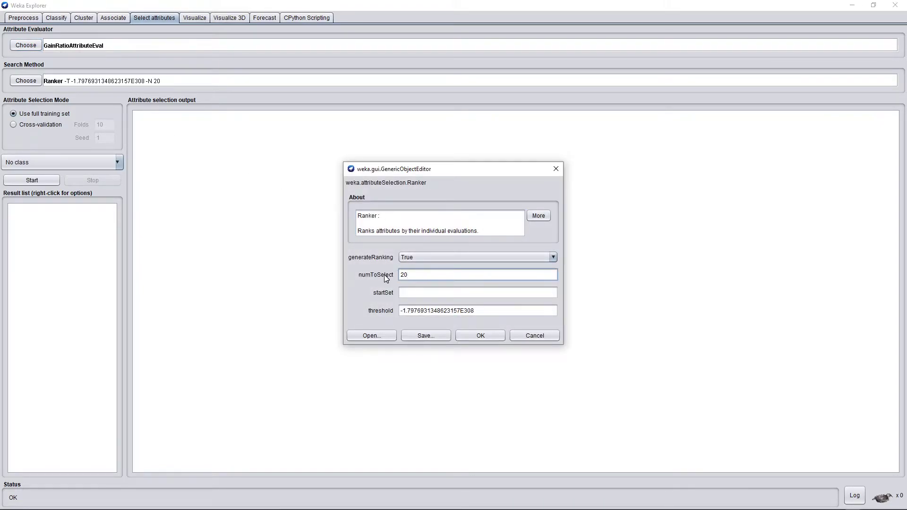
click(481, 336)
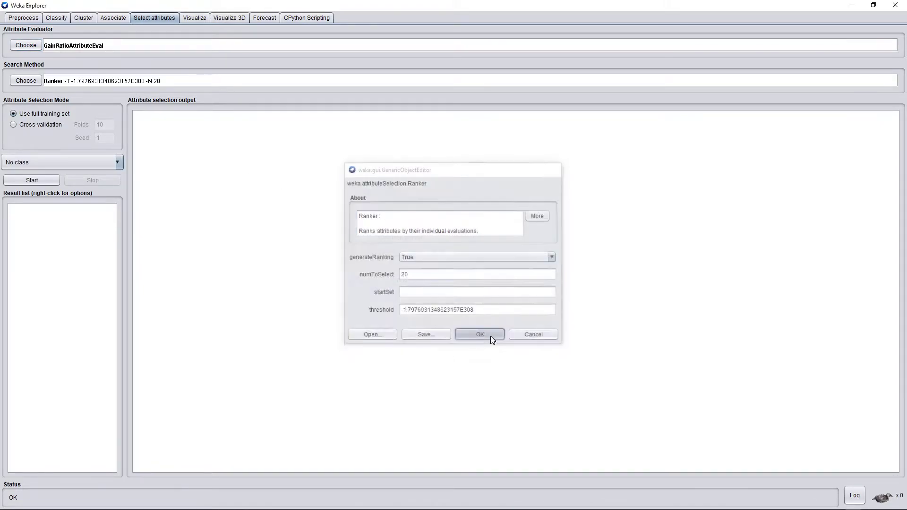
Run the Gain Ratio ranking with class as the target attribute, topped by GENE3941X.
click(31, 180)
click(119, 164)
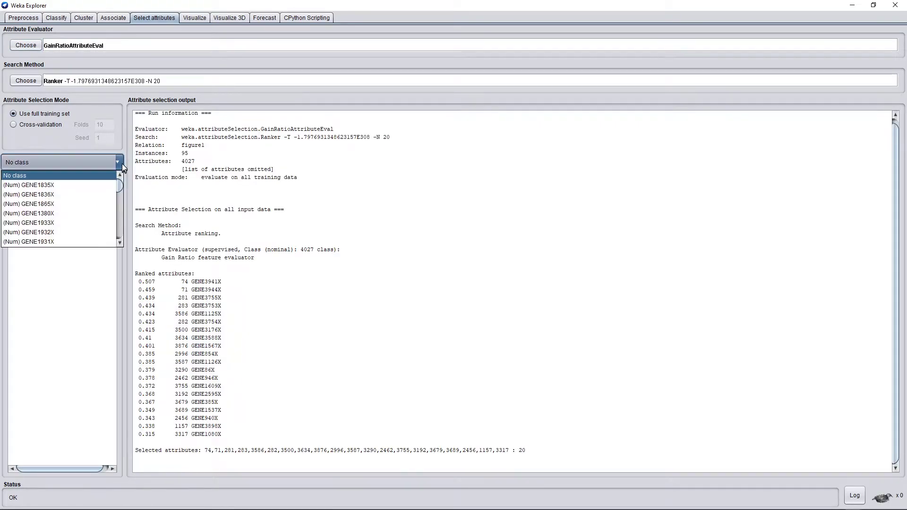
drag(114, 189, 106, 259)
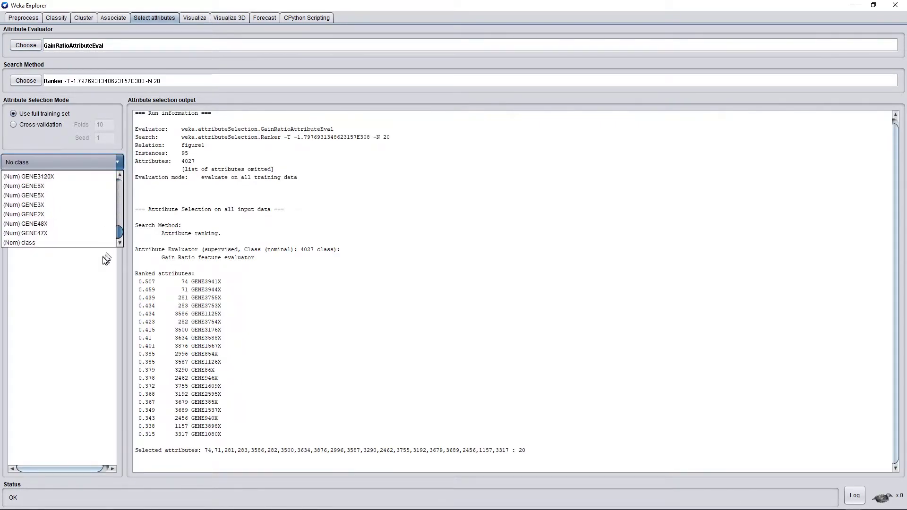
click(57, 239)
click(41, 180)
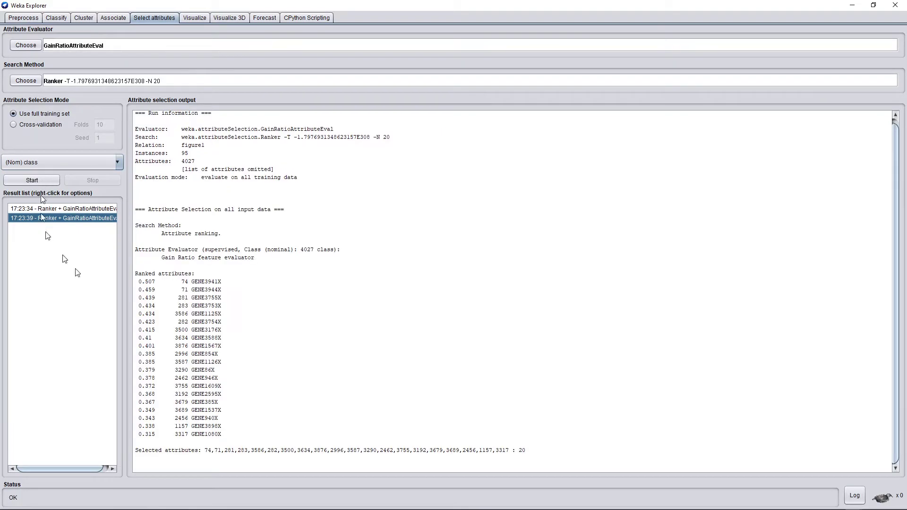
Inspect the ranked attribute list, then return to the Preprocess overview of 4027 attributes.
drag(226, 440, 134, 270)
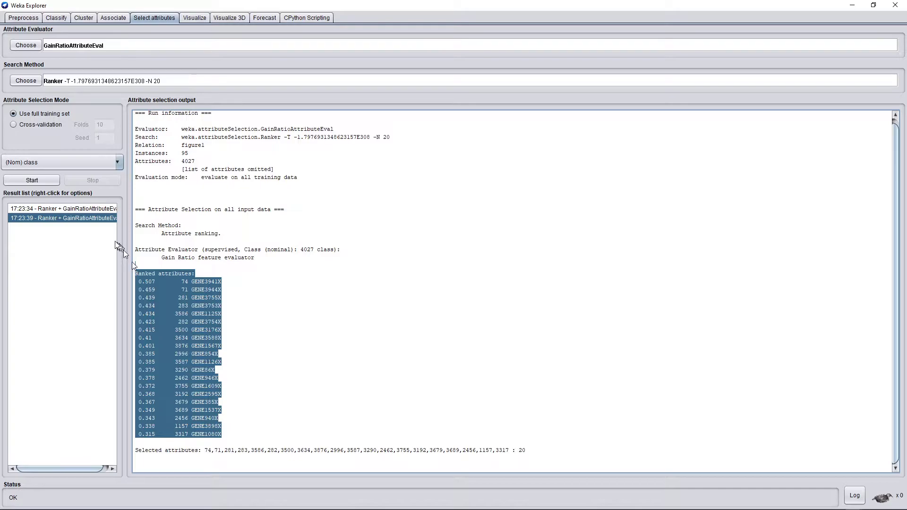
right_click(80, 216)
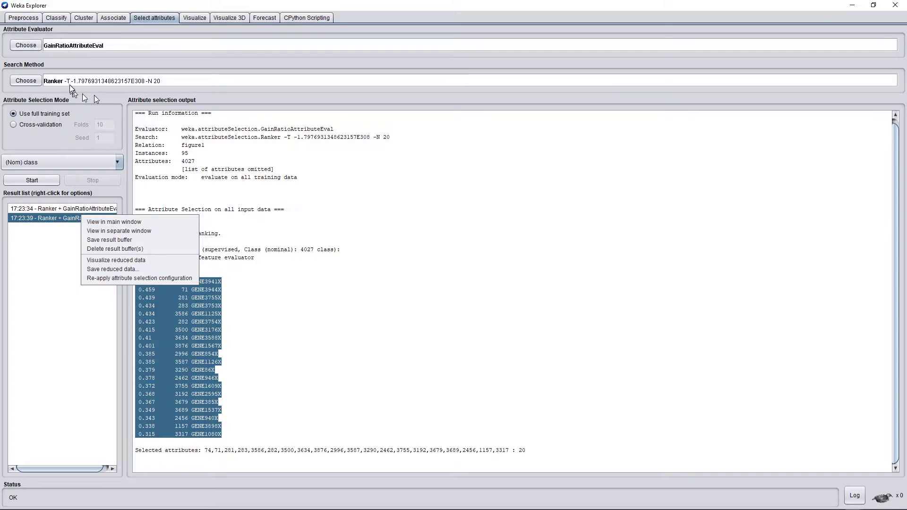
click(33, 48)
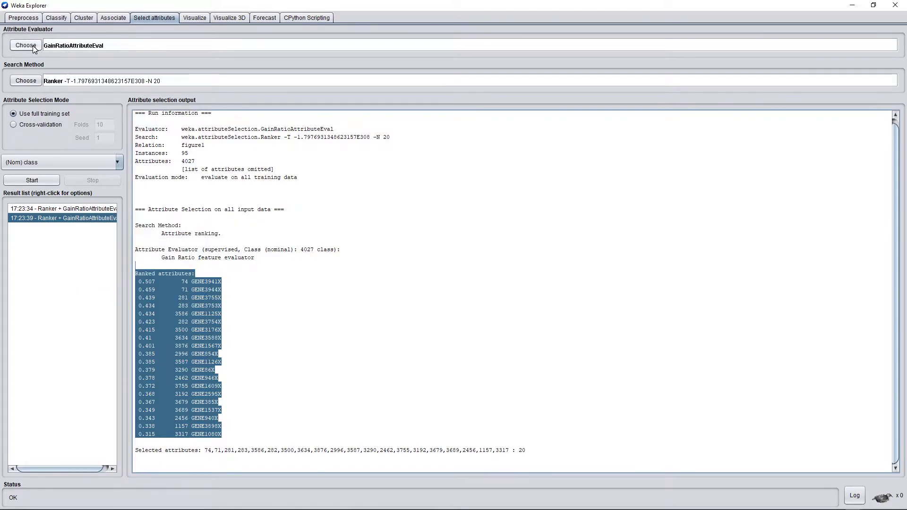
click(34, 48)
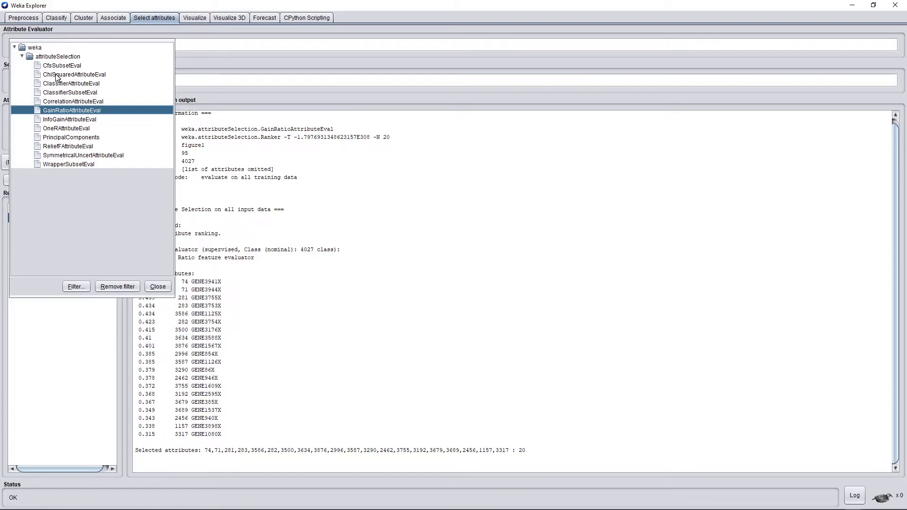
click(23, 21)
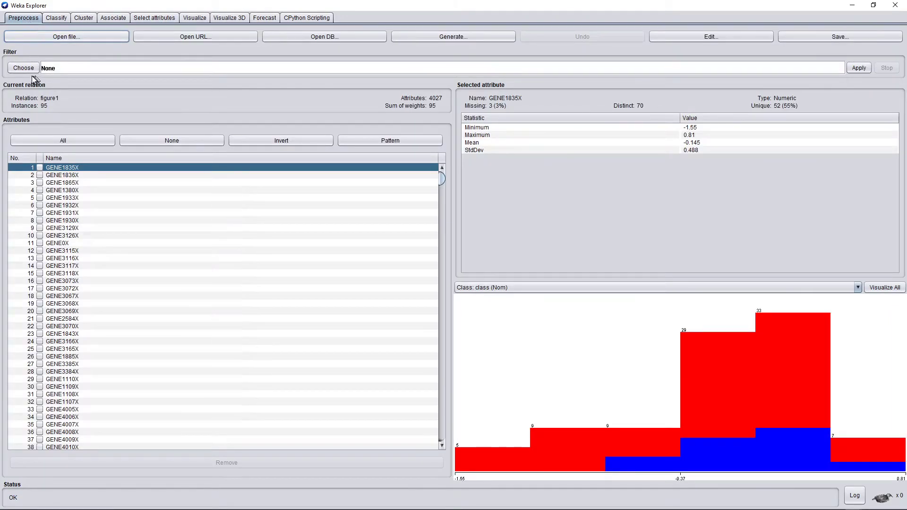
Select filters > supervised > attribute > AttributeSelection as the preprocessing filter.
click(25, 68)
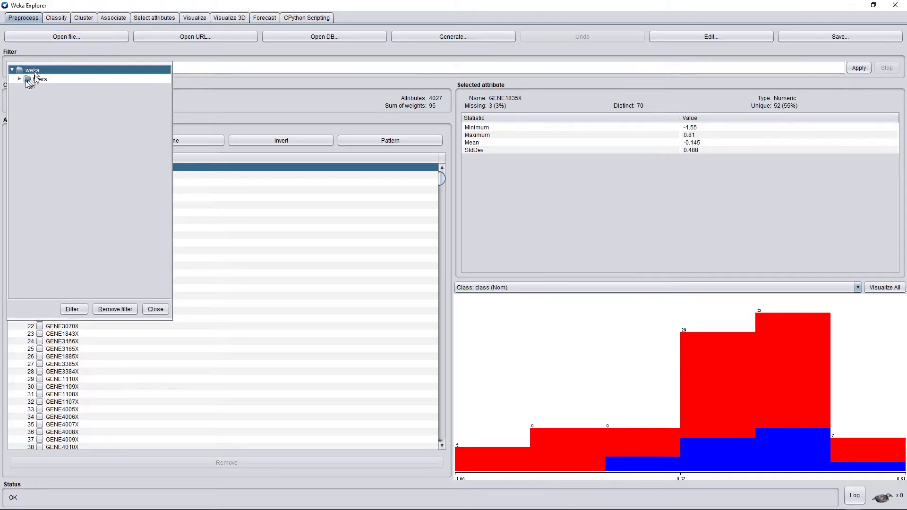
click(20, 79)
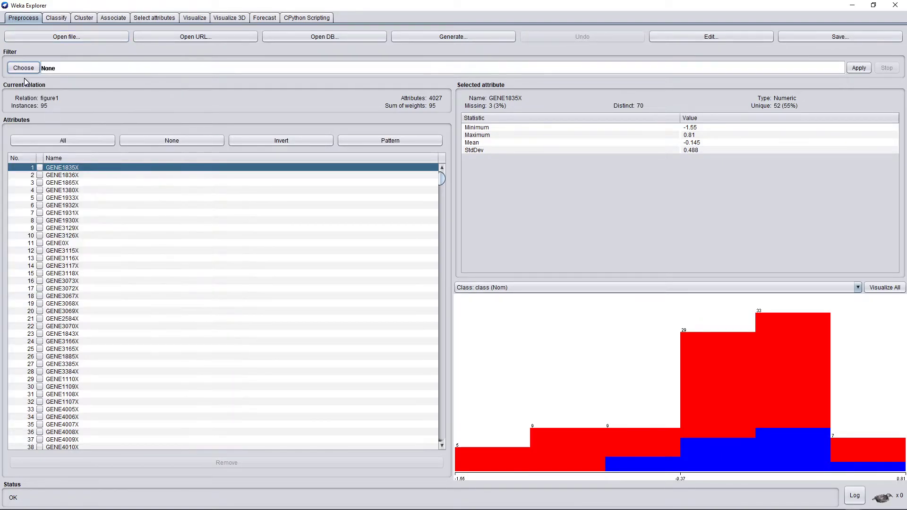
click(26, 68)
click(20, 69)
click(19, 80)
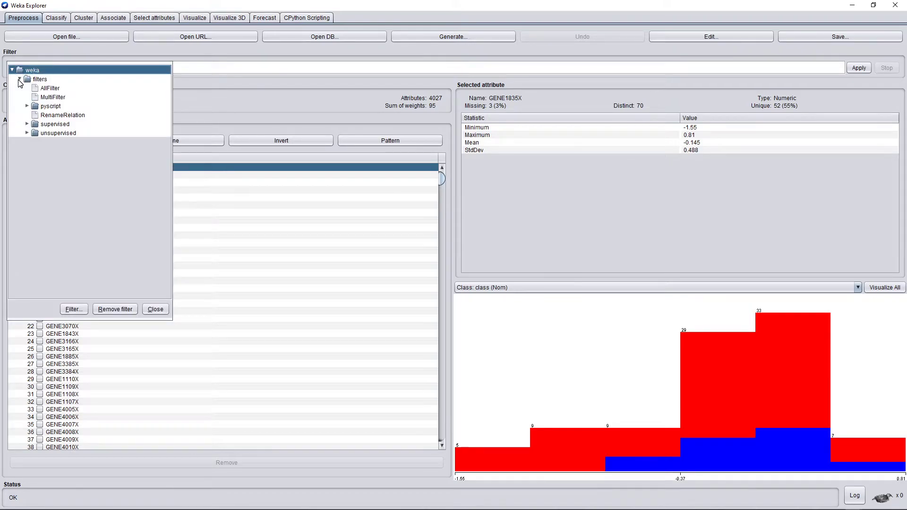
click(27, 125)
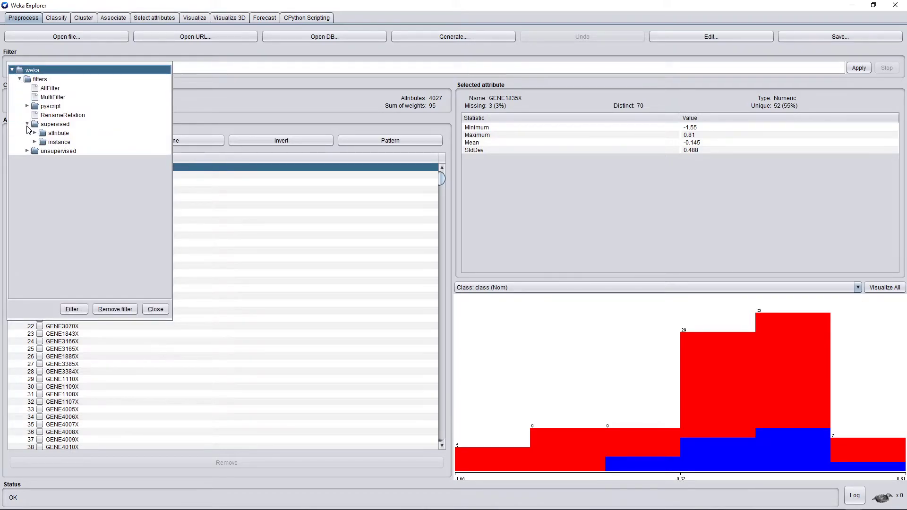
click(36, 133)
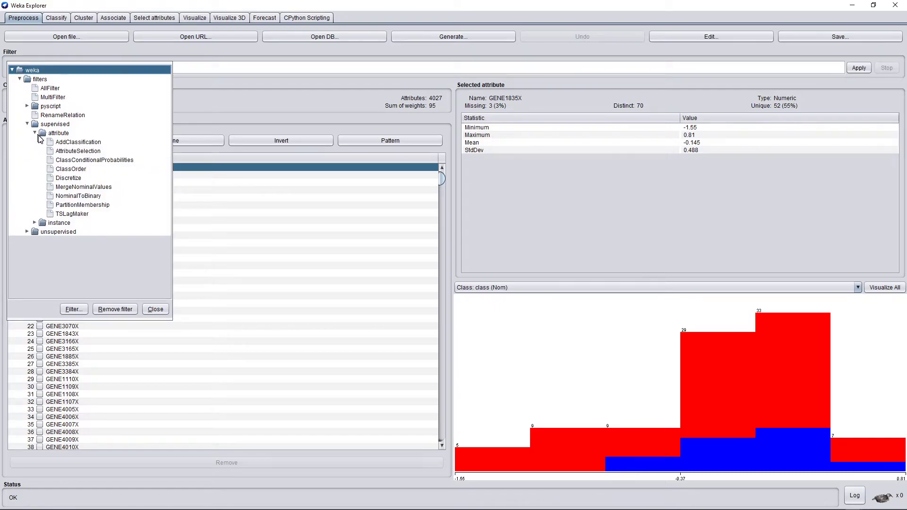
click(80, 151)
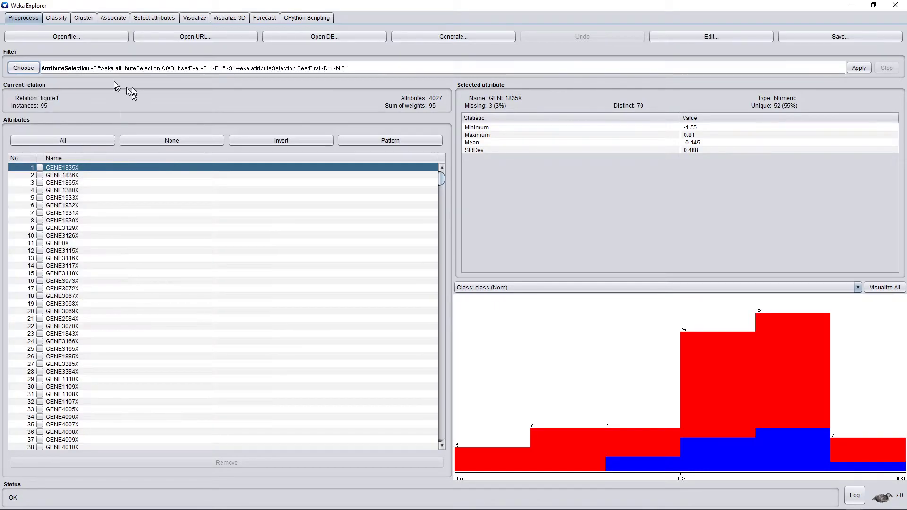
Apply AttributeSelection with InfoGainAttributeEval and Ranker keeping 20, leaving 21 attributes.
click(143, 70)
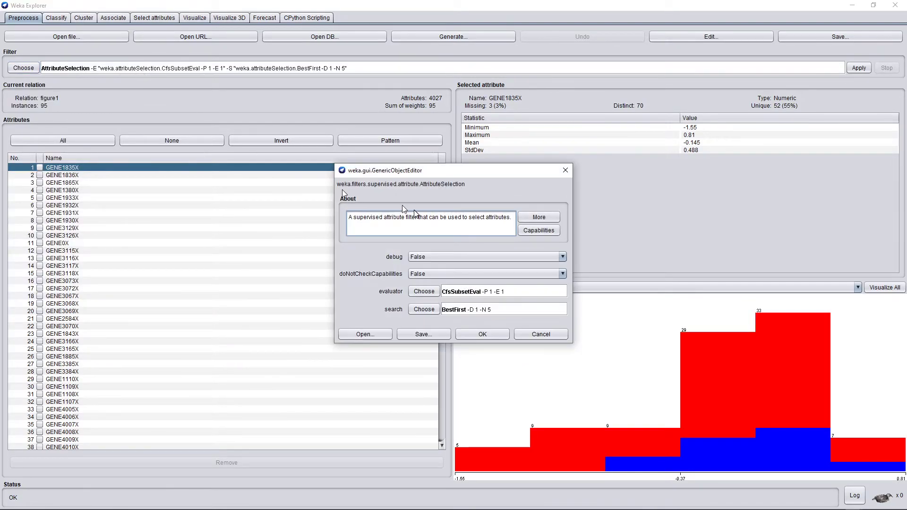
click(426, 293)
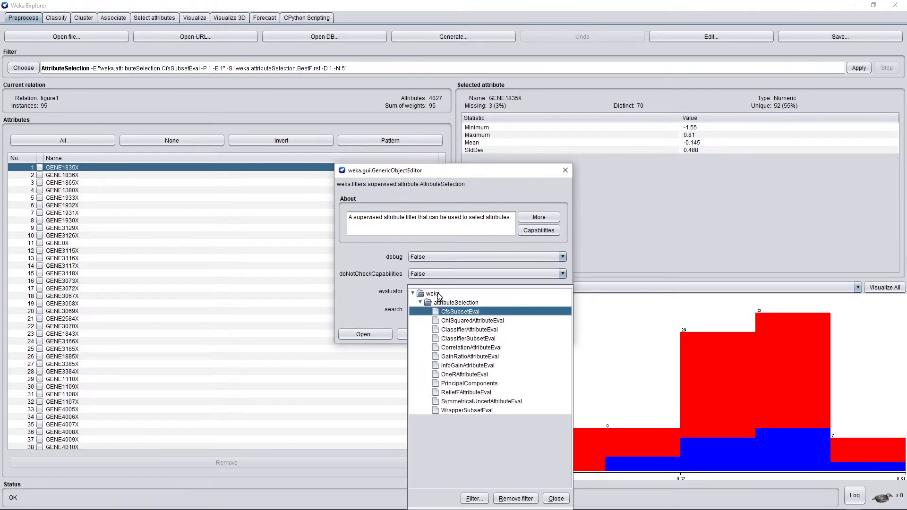
click(462, 366)
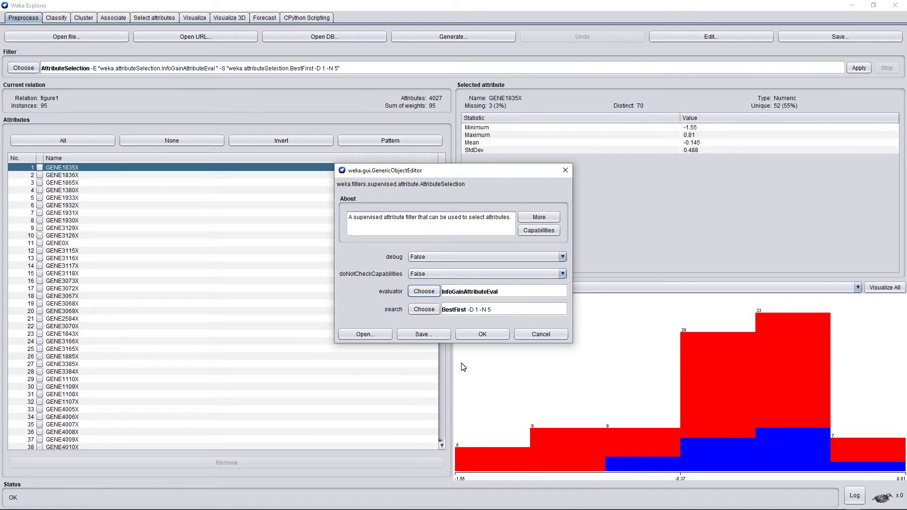
click(437, 311)
click(462, 347)
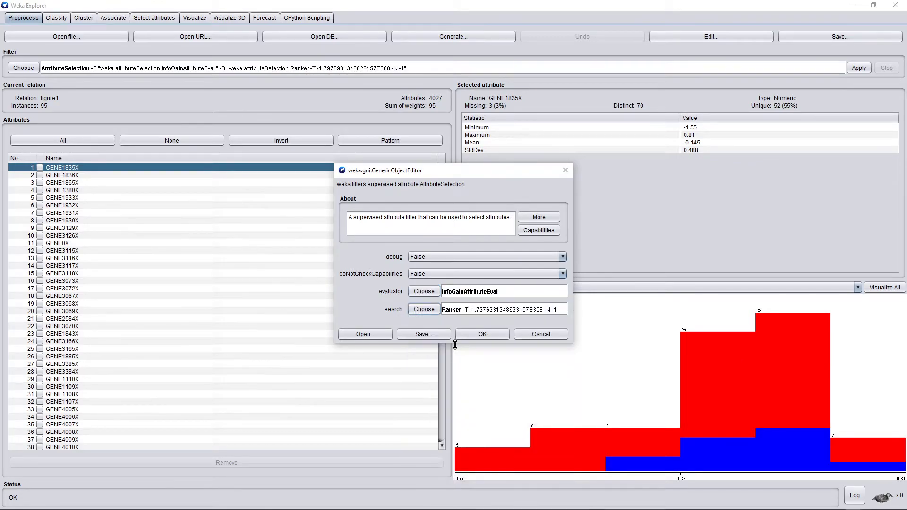
click(491, 310)
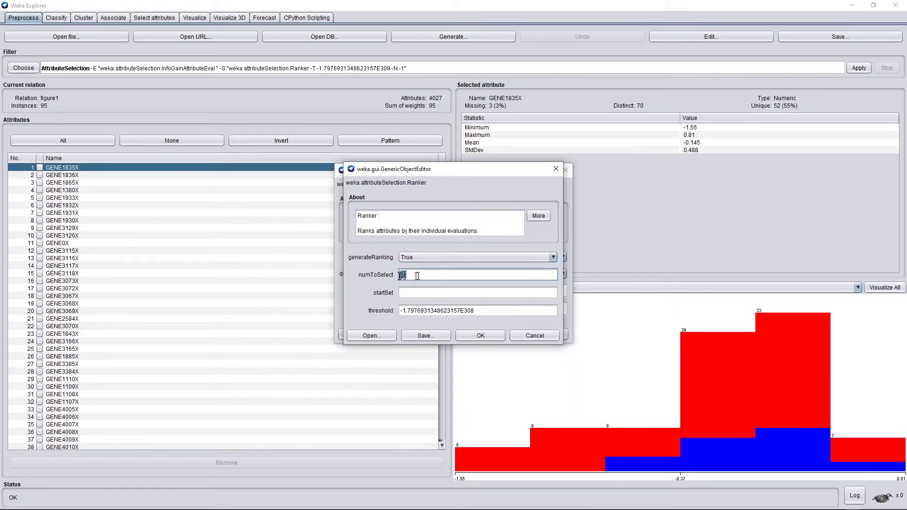
drag(434, 275, 398, 276)
text(20)
click(478, 336)
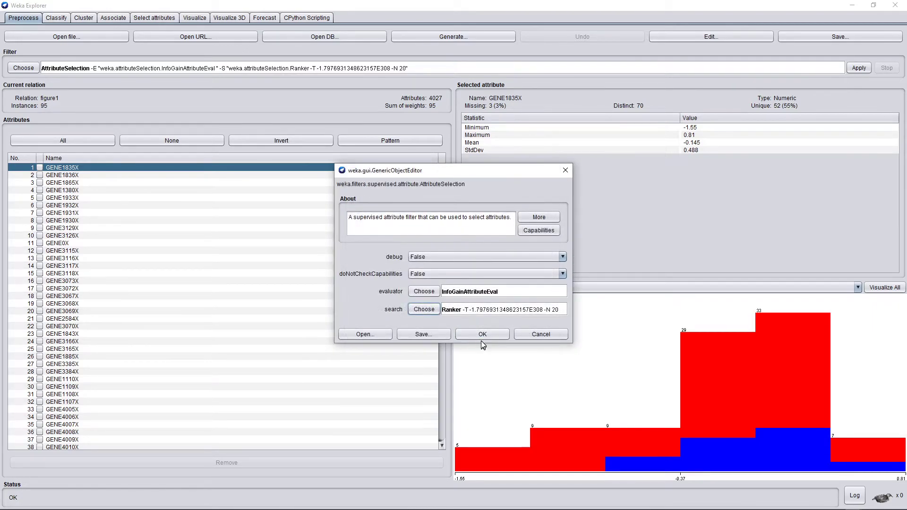
click(482, 336)
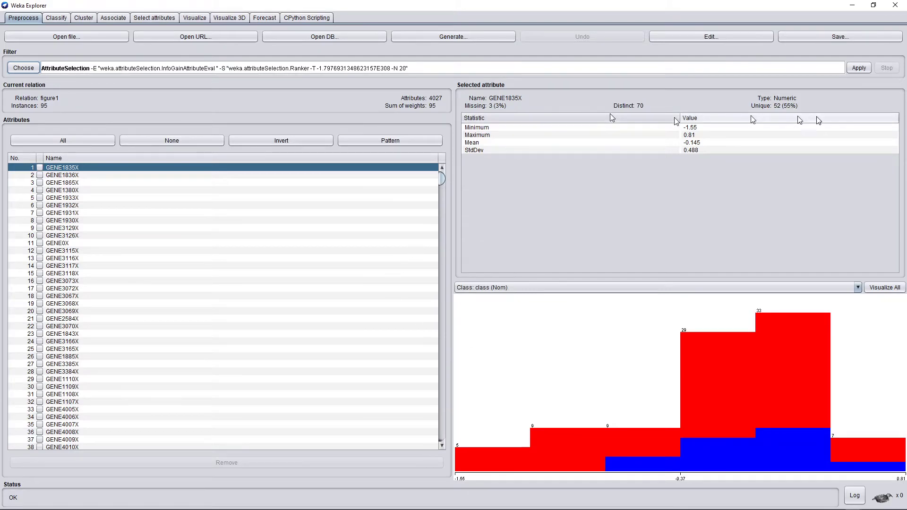
click(858, 68)
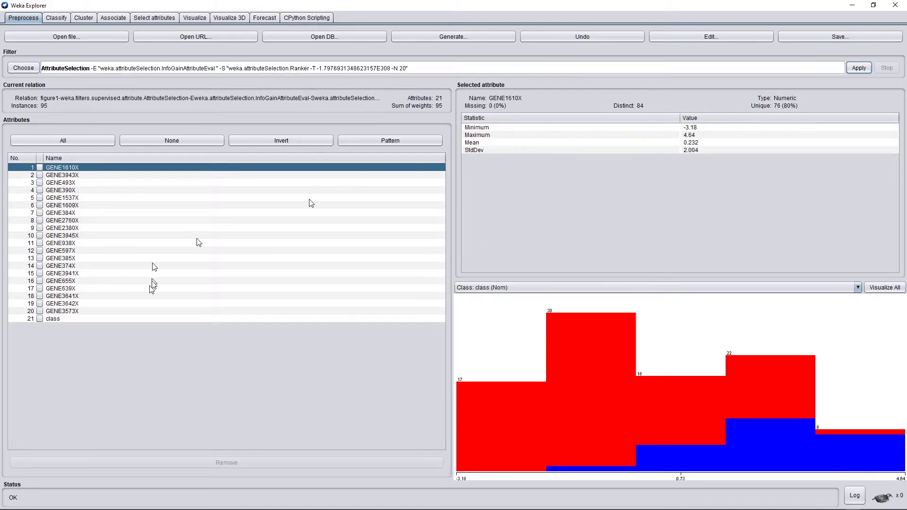
Rerun IBk (86/95) and NaiveBayes (88/95) on the 20-gene data, then return to Preprocess.
click(62, 23)
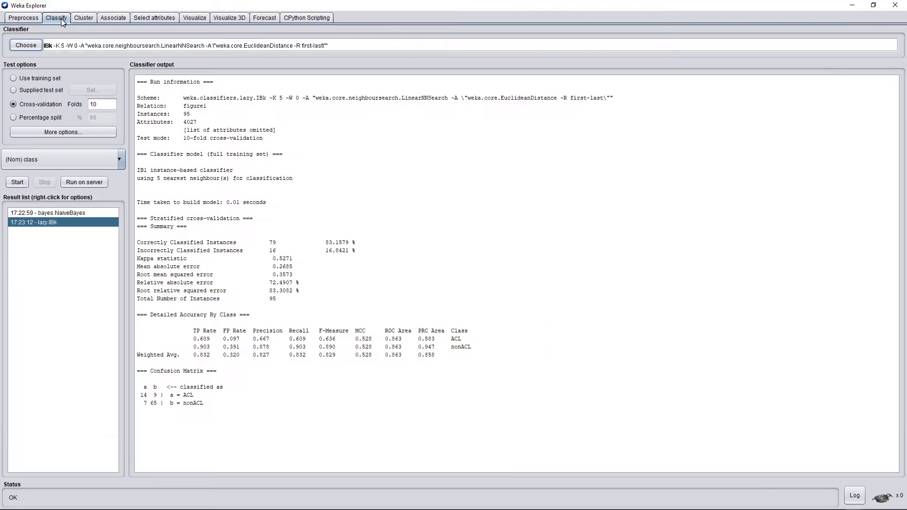
click(26, 182)
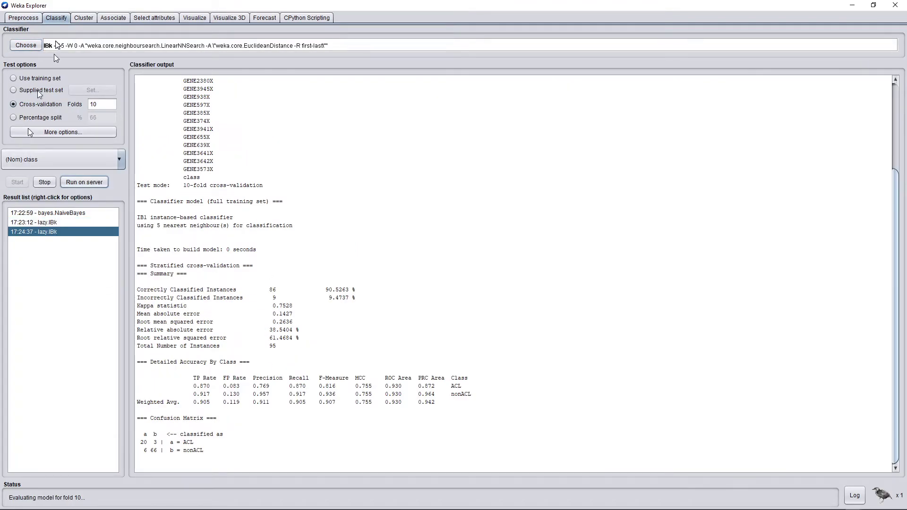
click(38, 50)
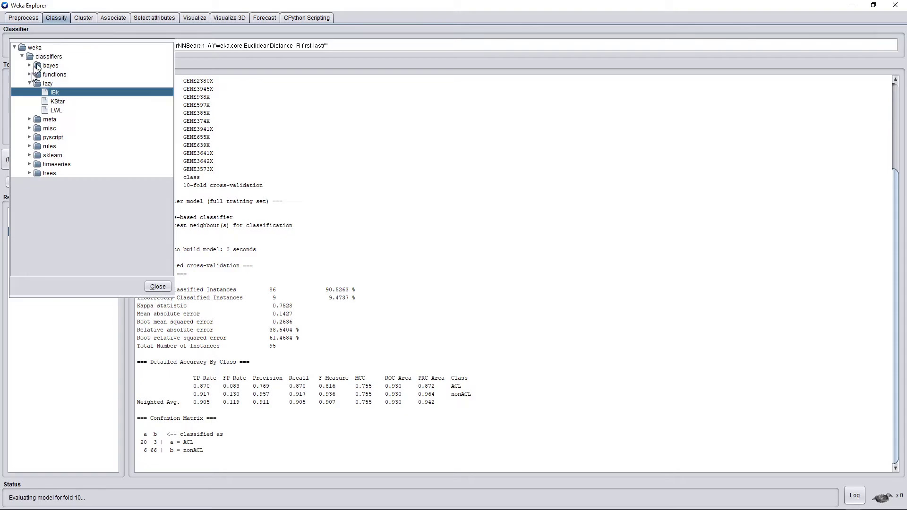
click(29, 65)
click(55, 83)
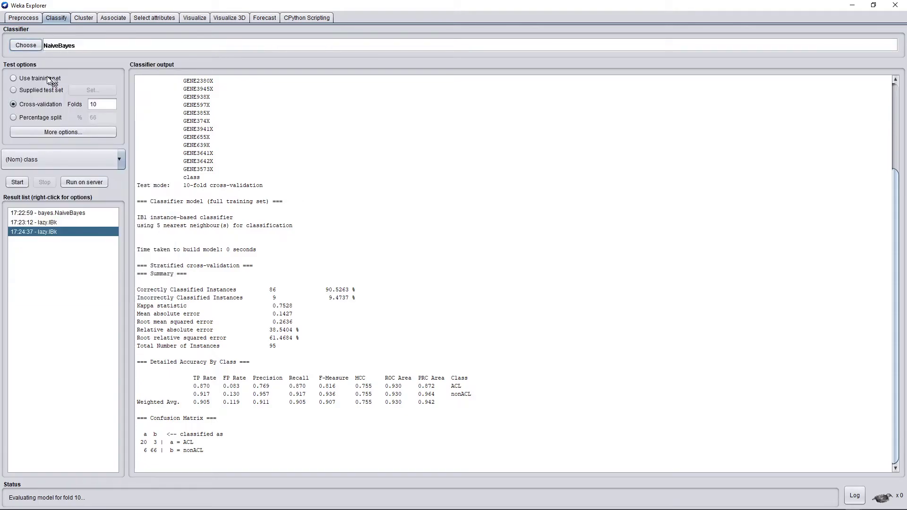
click(20, 181)
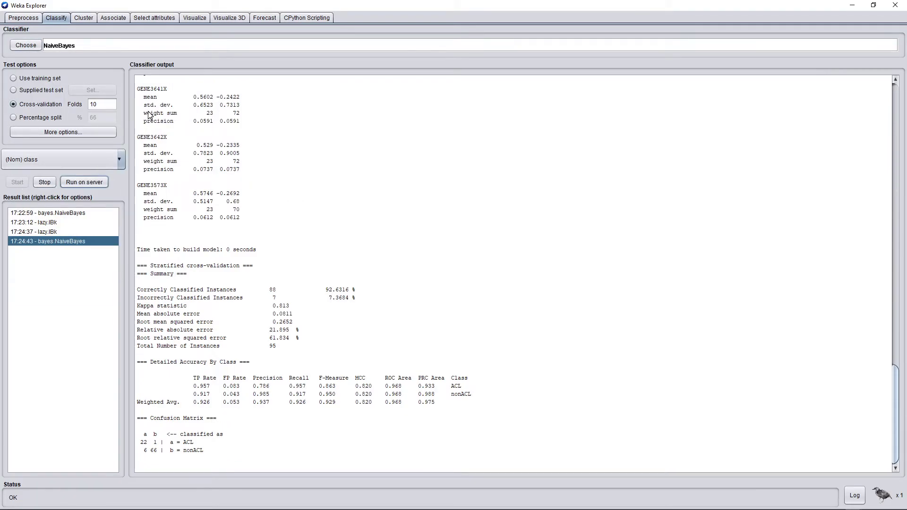
click(28, 20)
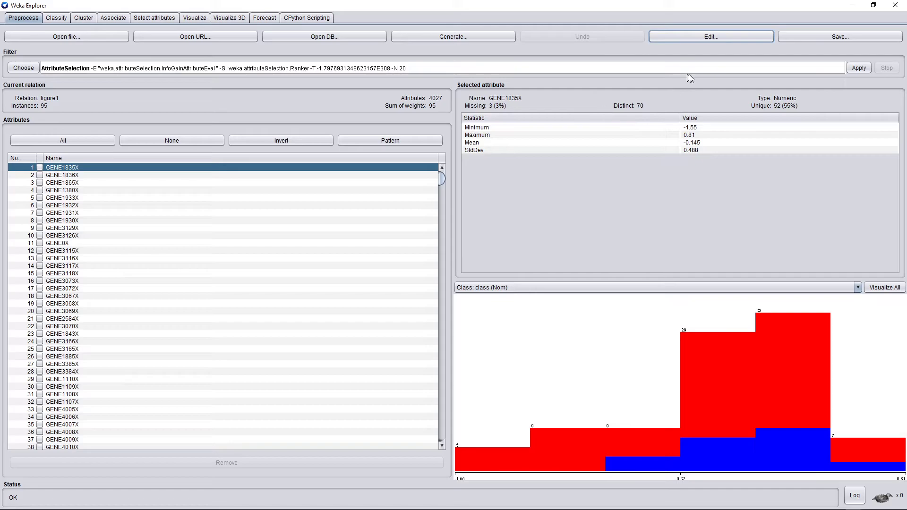
Apply the filter with ChiSquaredAttributeEval and Ranker -N 20, cutting 4027 attributes to 21.
click(205, 71)
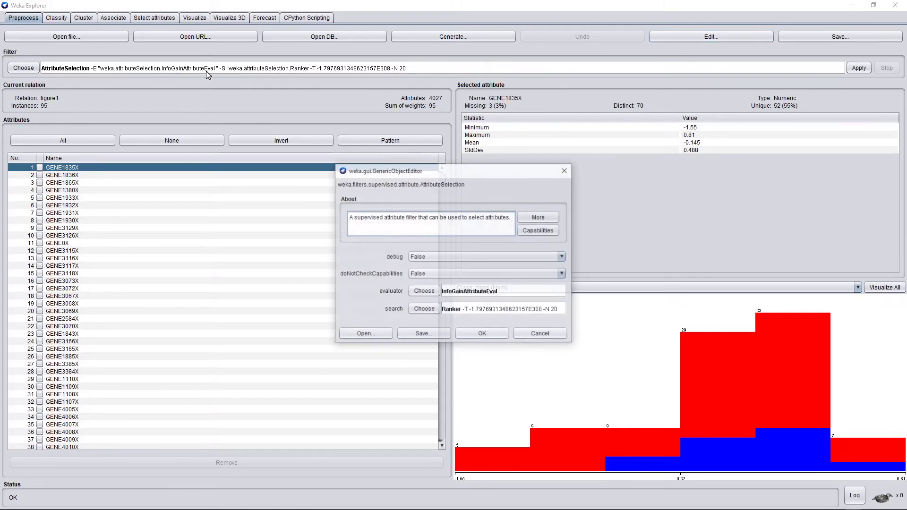
click(424, 291)
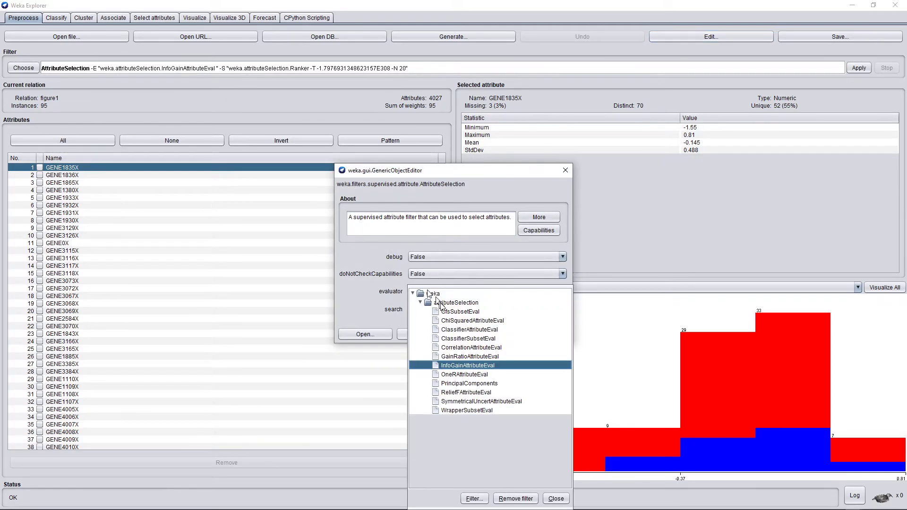
click(454, 321)
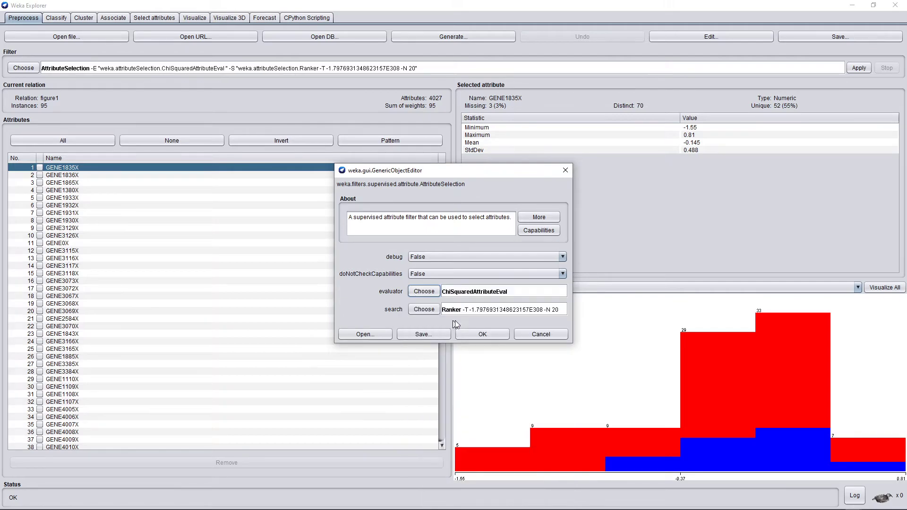
click(475, 309)
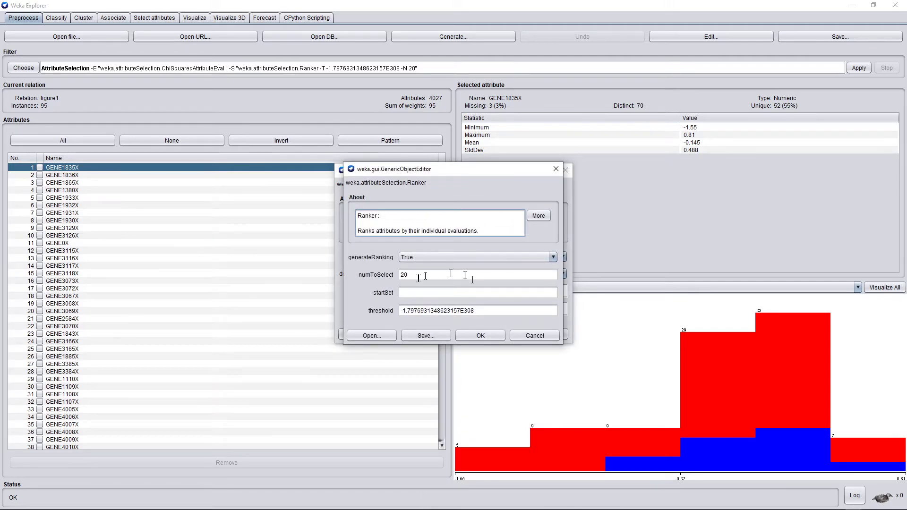
click(480, 335)
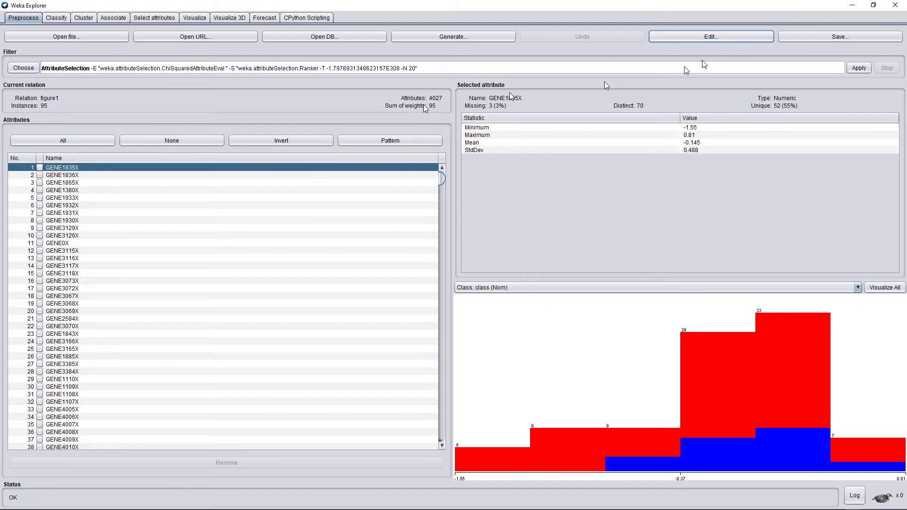
click(850, 67)
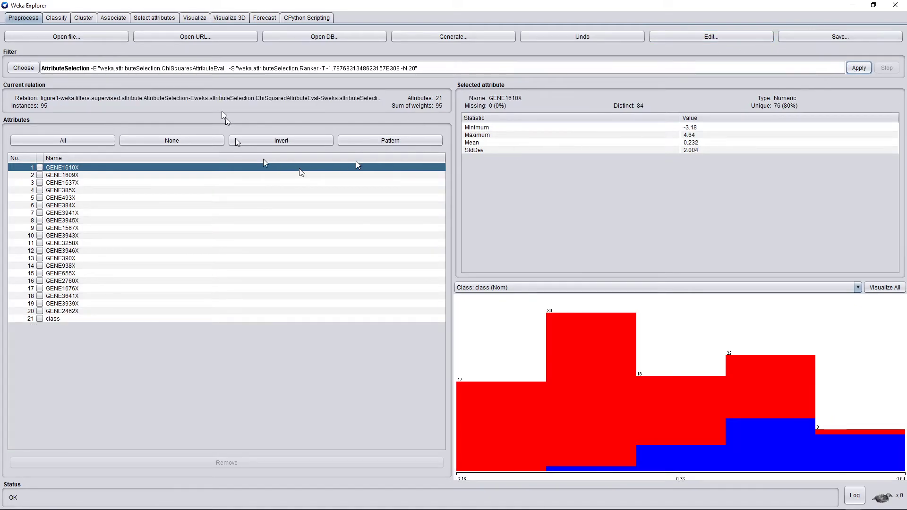
Rerun NaiveBayes on the ChiSquared-reduced data, scoring 86/95 (90.5263%).
click(56, 18)
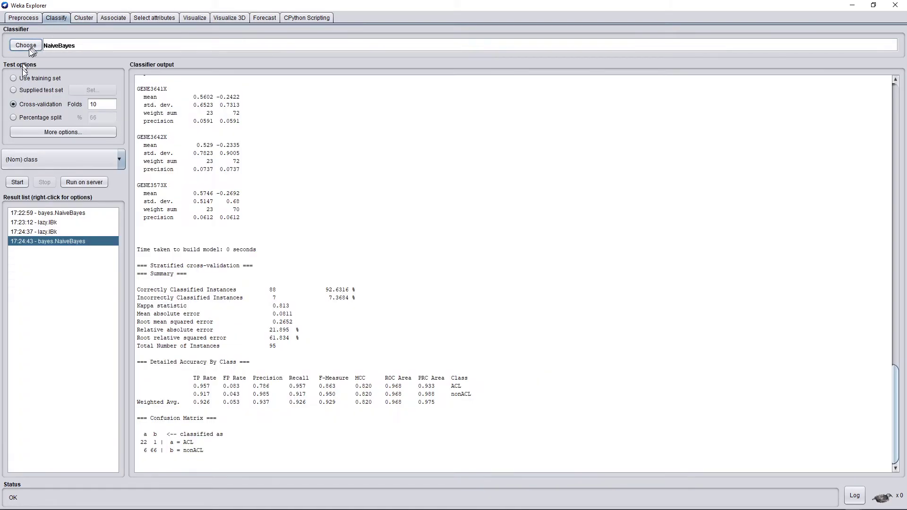
click(17, 182)
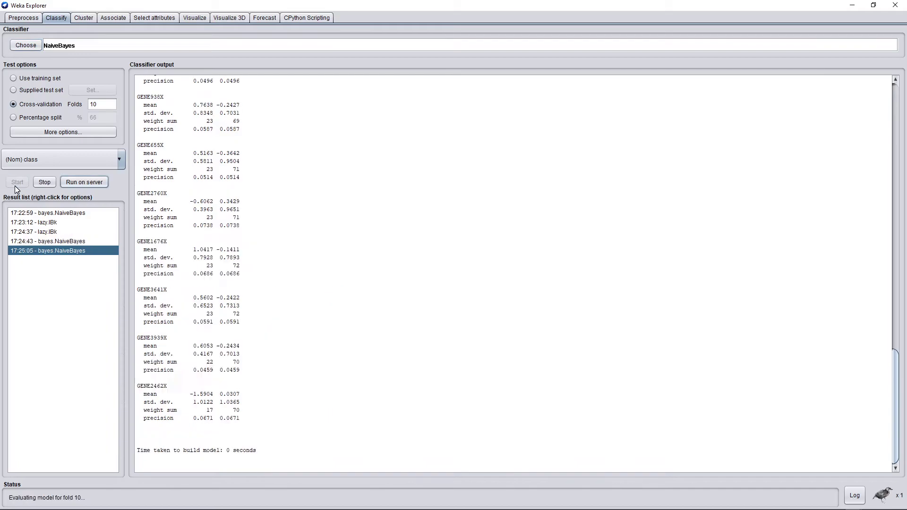
click(27, 45)
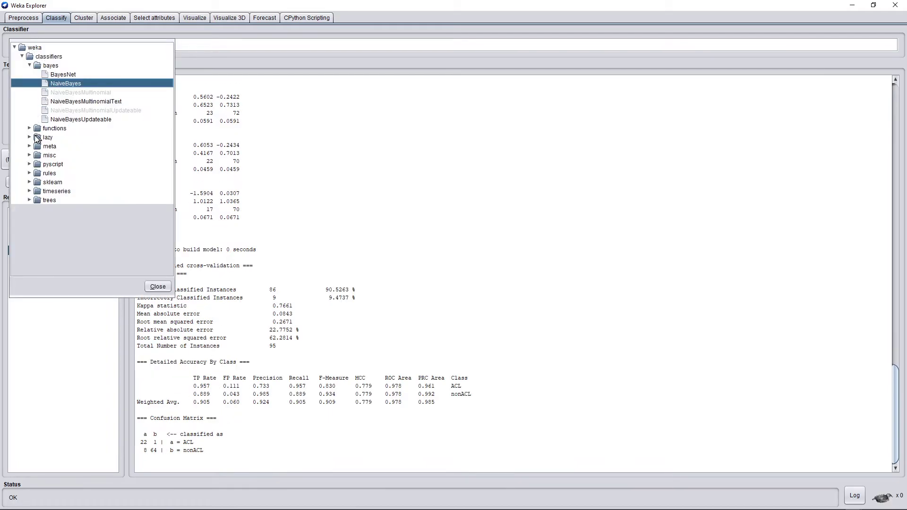
key(Escape)
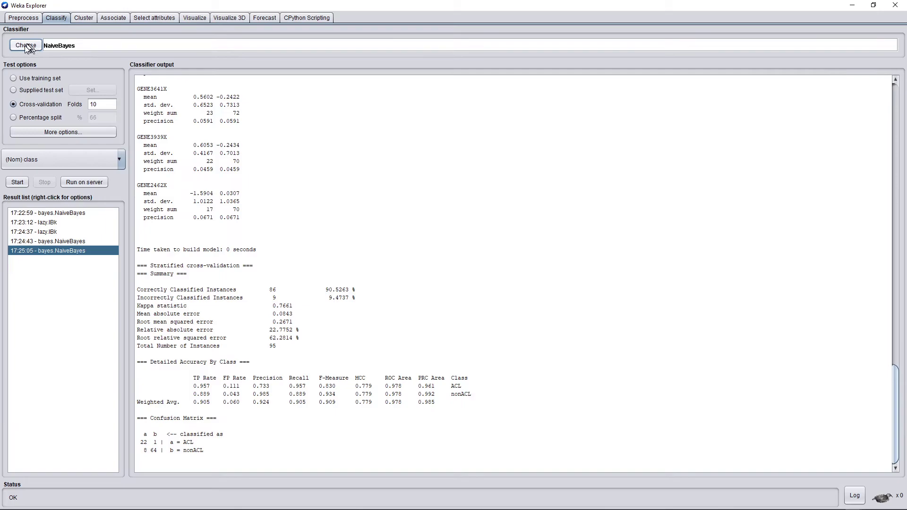
Run IBk with 5 nearest neighbours on the reduced data, scoring 87/95 (91.5789%).
click(26, 46)
click(30, 138)
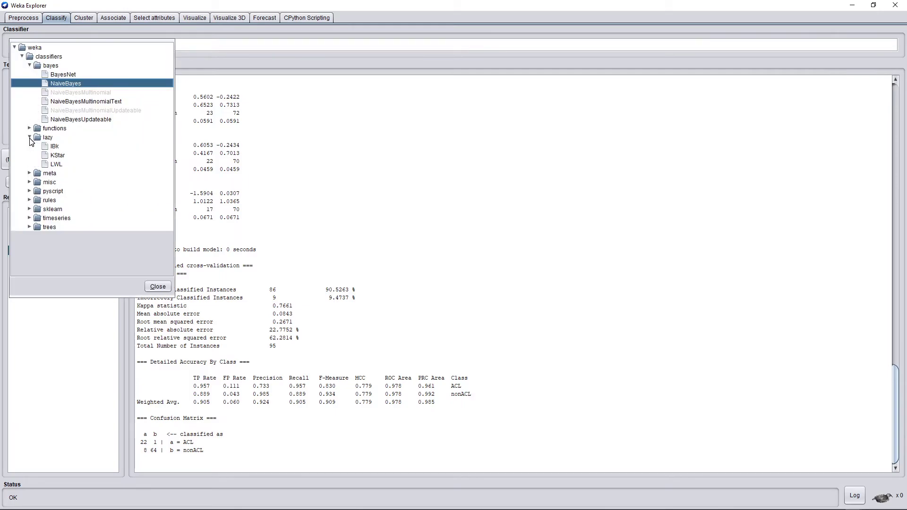
click(56, 146)
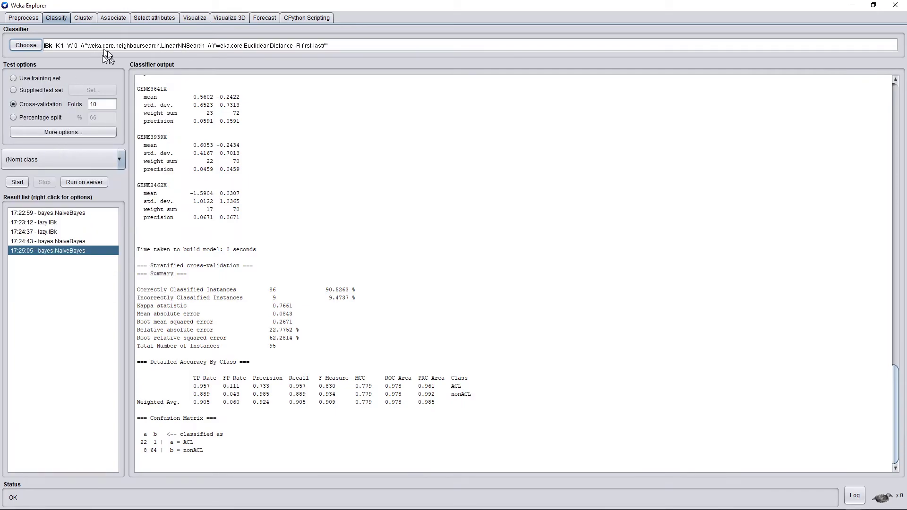
click(122, 48)
click(434, 207)
text(5)
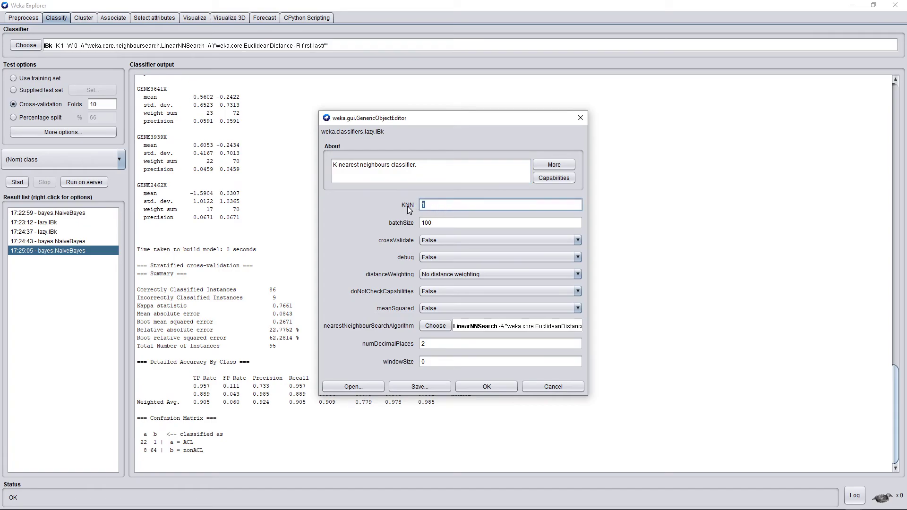
click(482, 389)
click(16, 181)
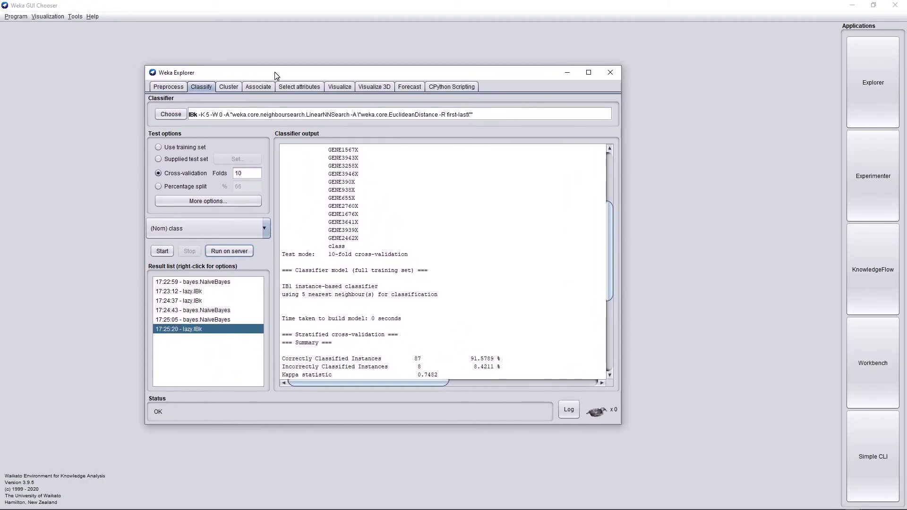
Move the Explorer aside and open Tools > Package manager from the GUI Chooser.
drag(126, 7, 0, 93)
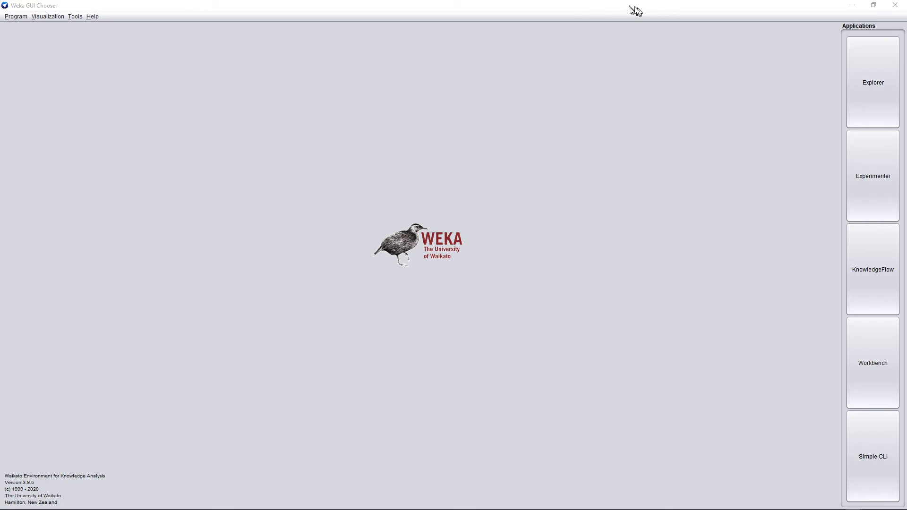
drag(632, 11, 485, 1)
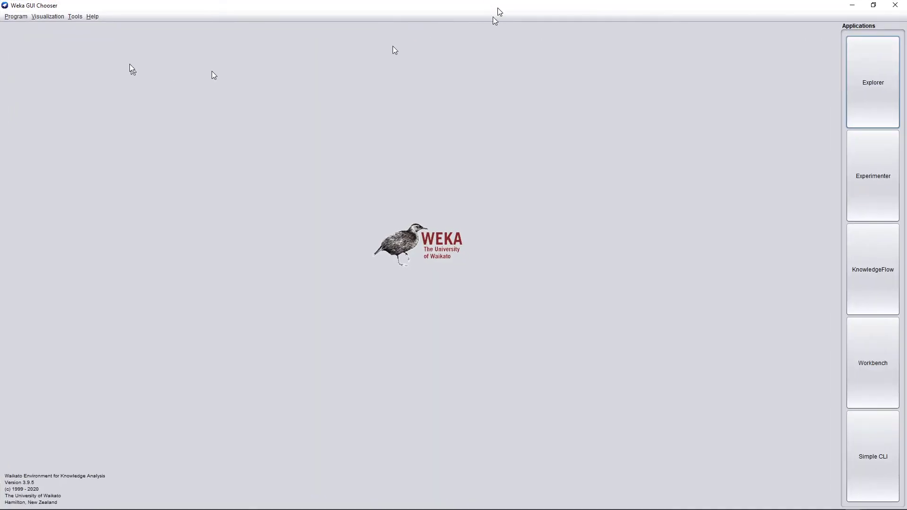
click(75, 16)
click(91, 32)
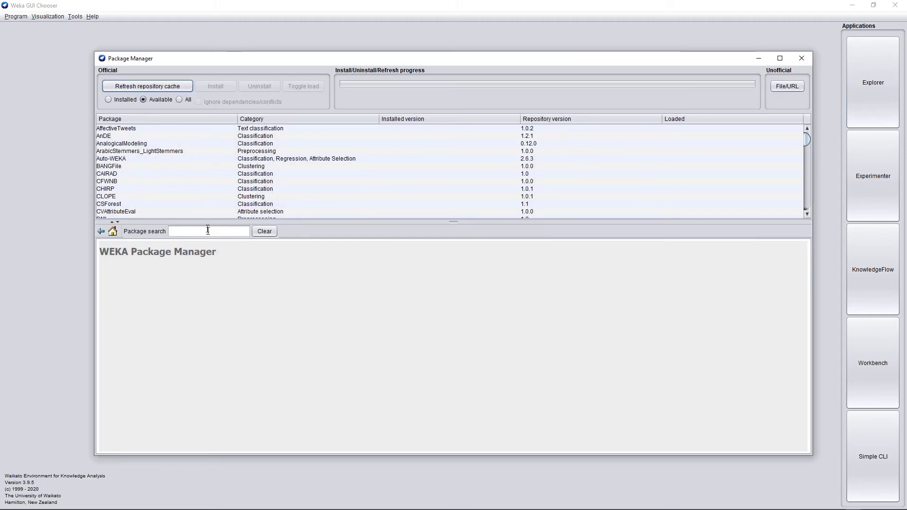
Search packages for 'chi', view PSOSearch's details, and request closing the manager.
click(210, 232)
text(chi)
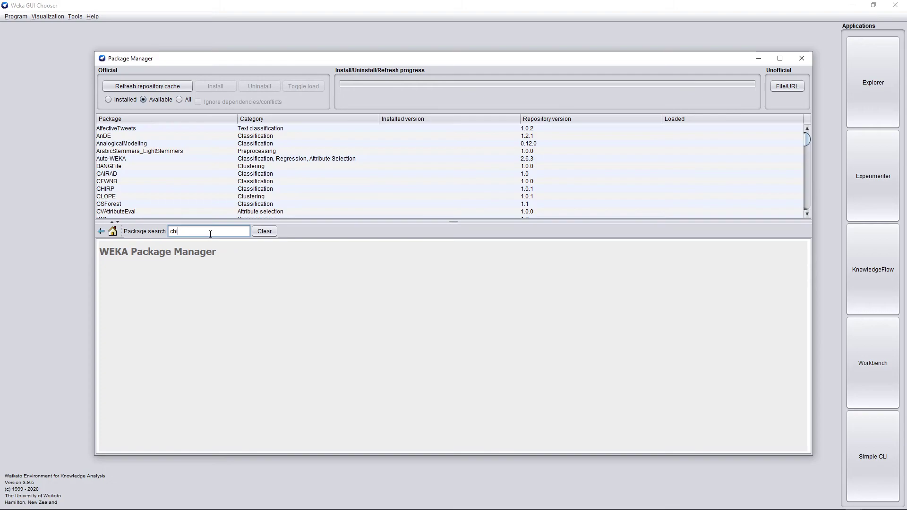
key(Return)
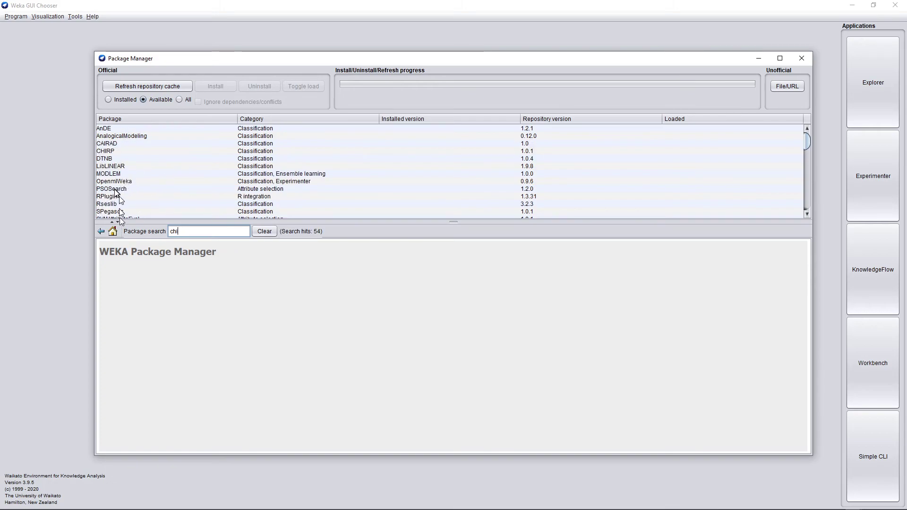
click(116, 189)
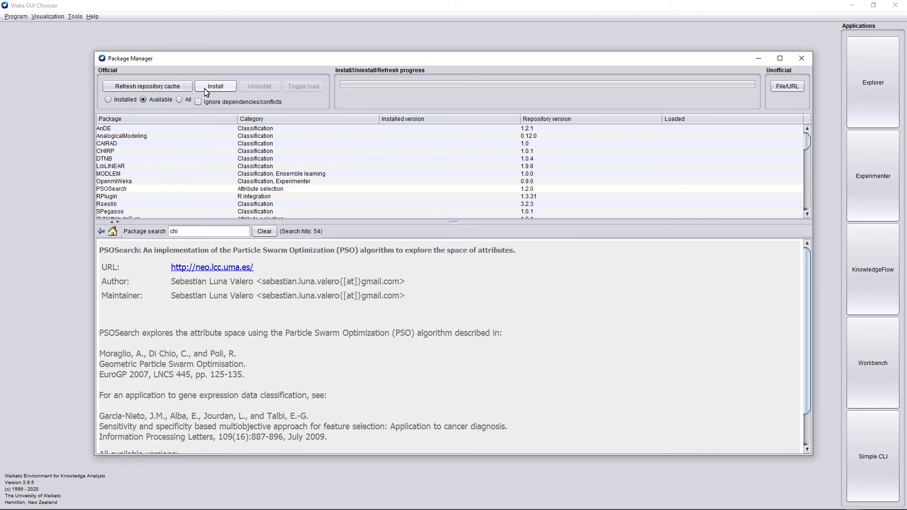
click(804, 61)
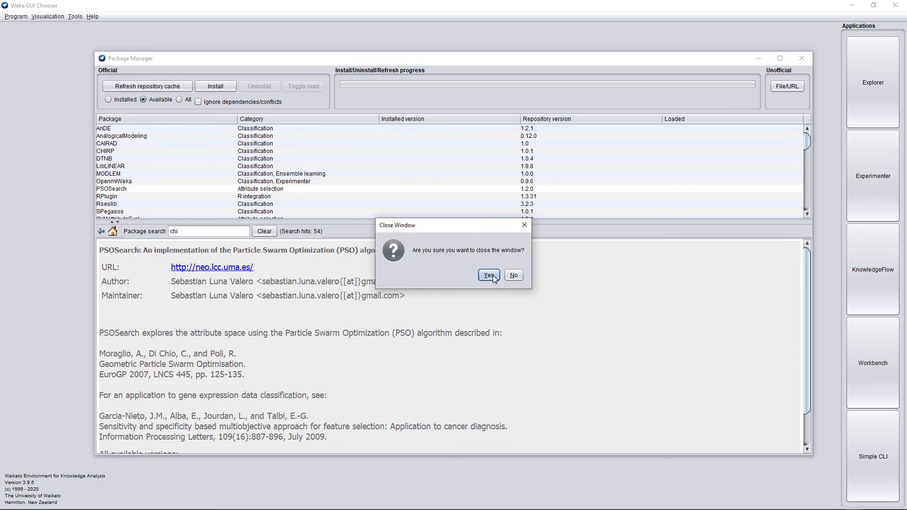
key(alt)
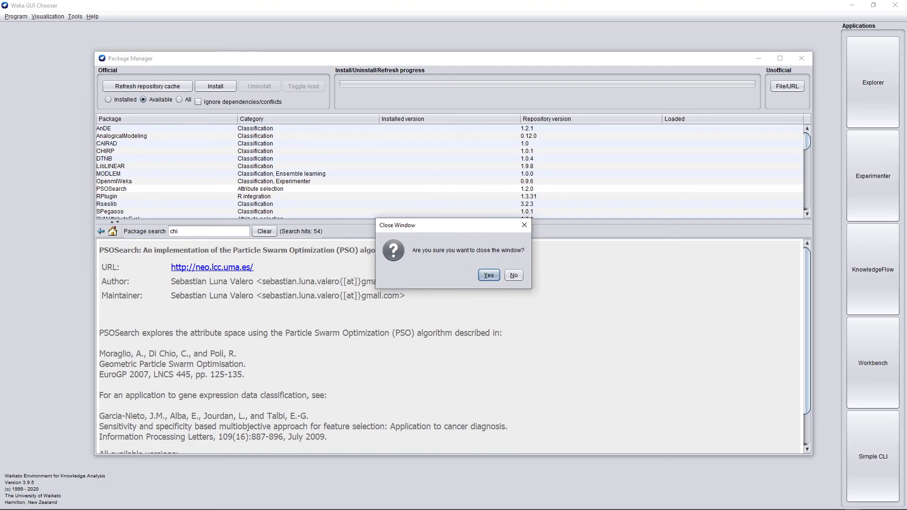